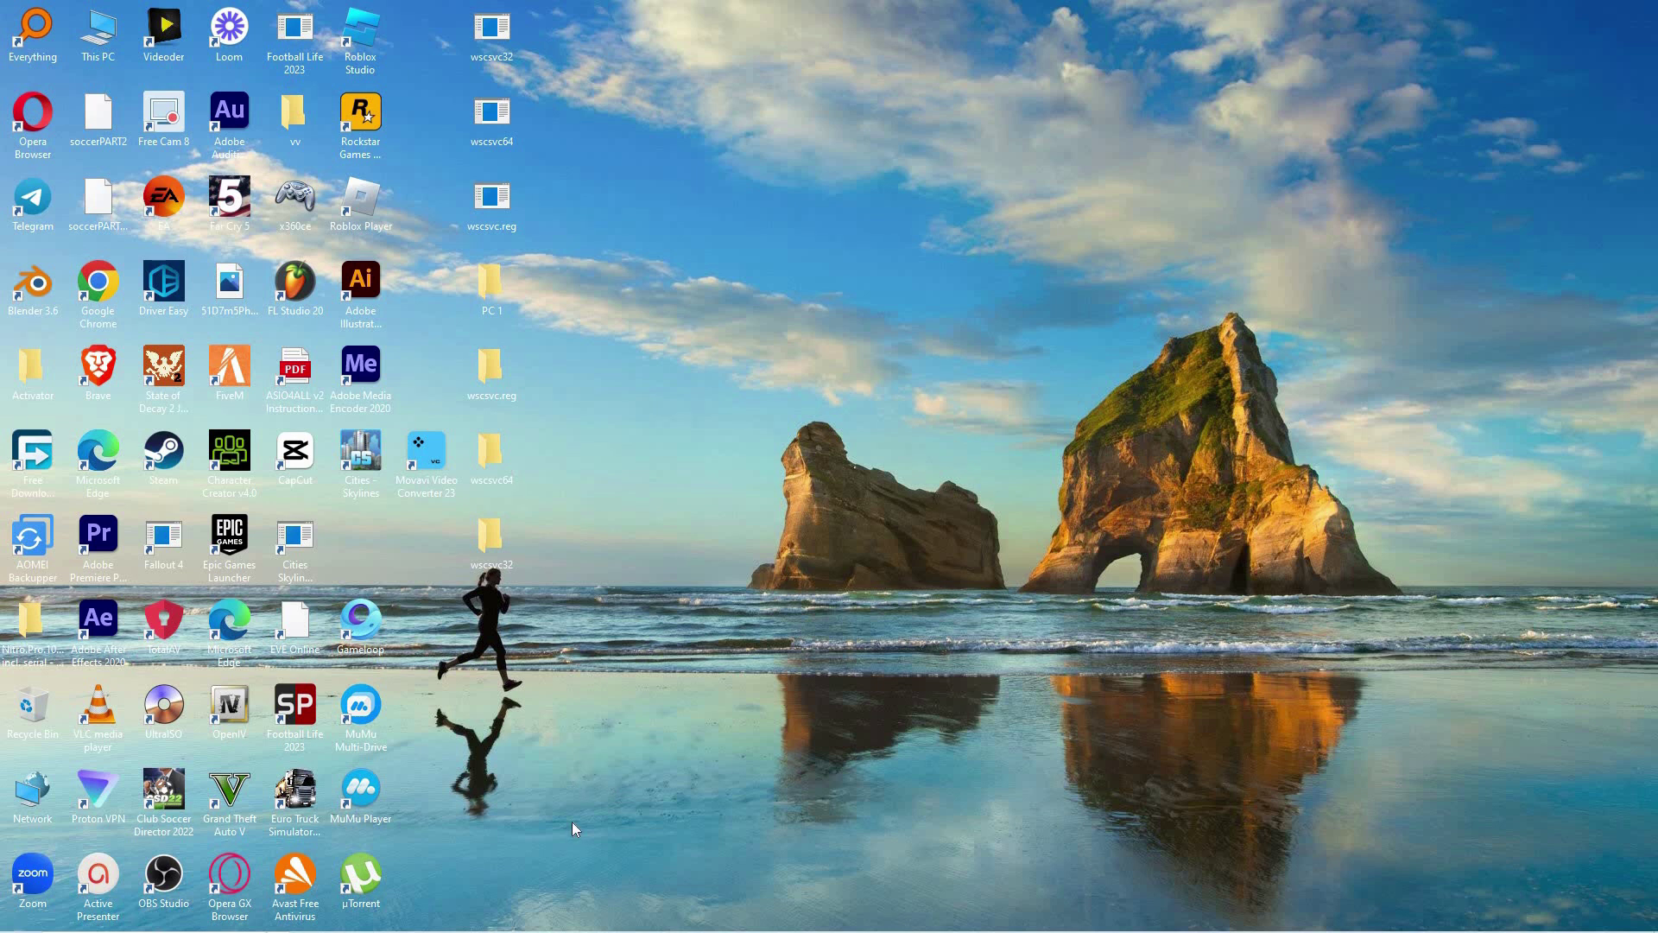
Step: Bring the Rumble browser window to the front from the taskbar
click(621, 858)
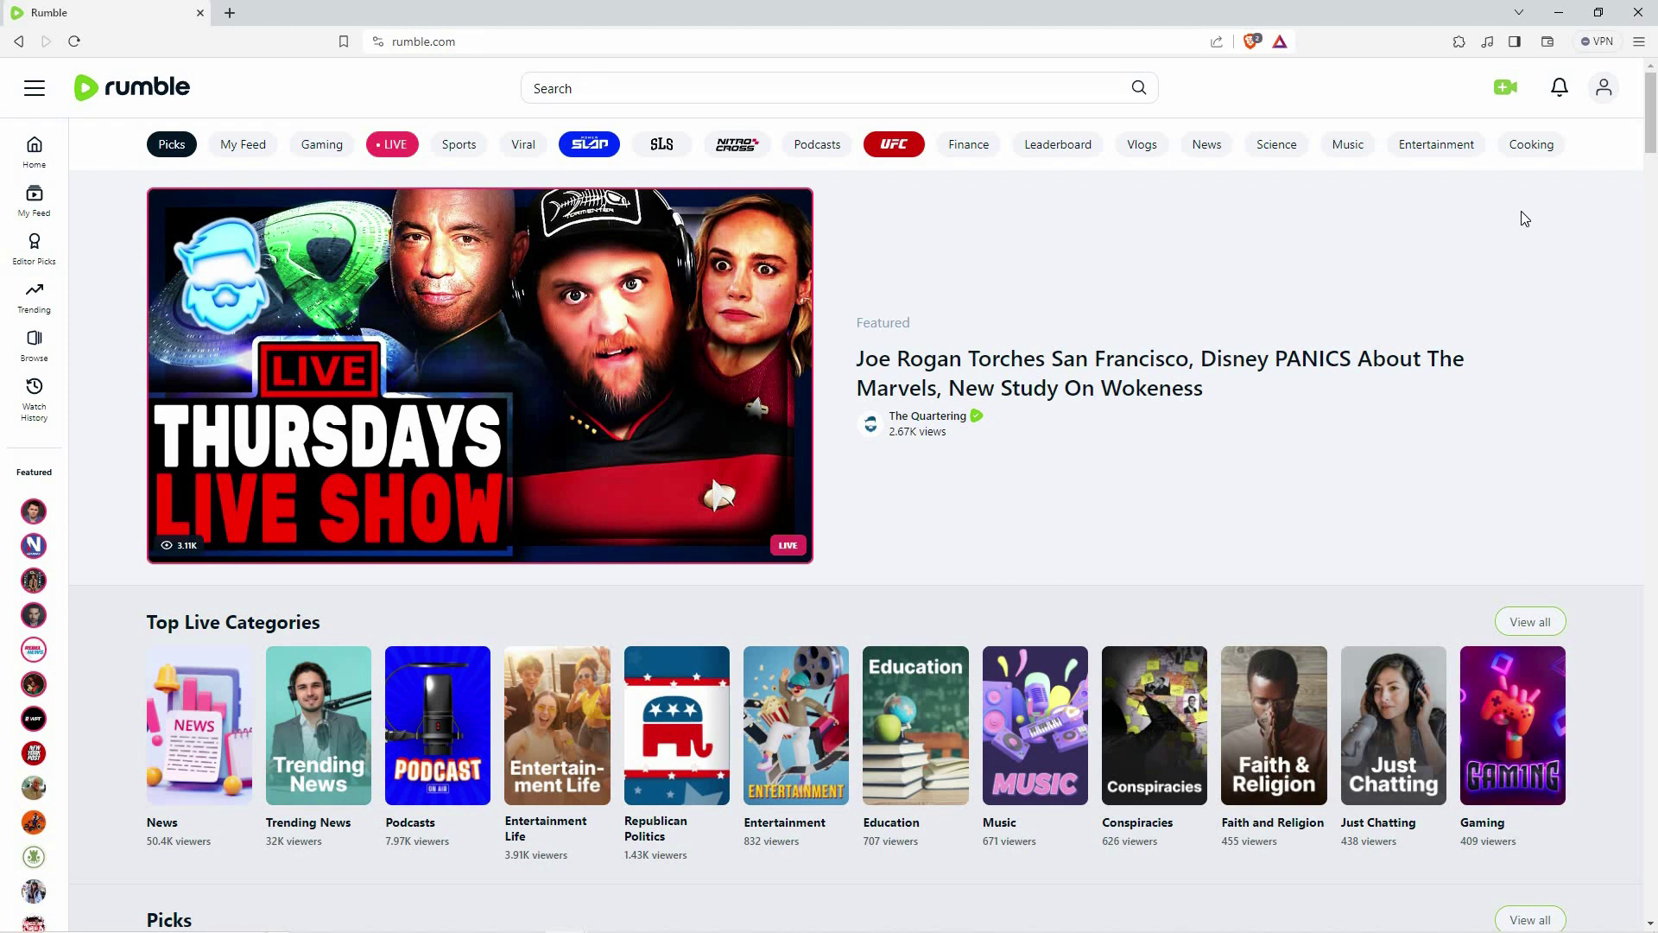
Step: Go to Account Options through the top-right account menu
click(1608, 96)
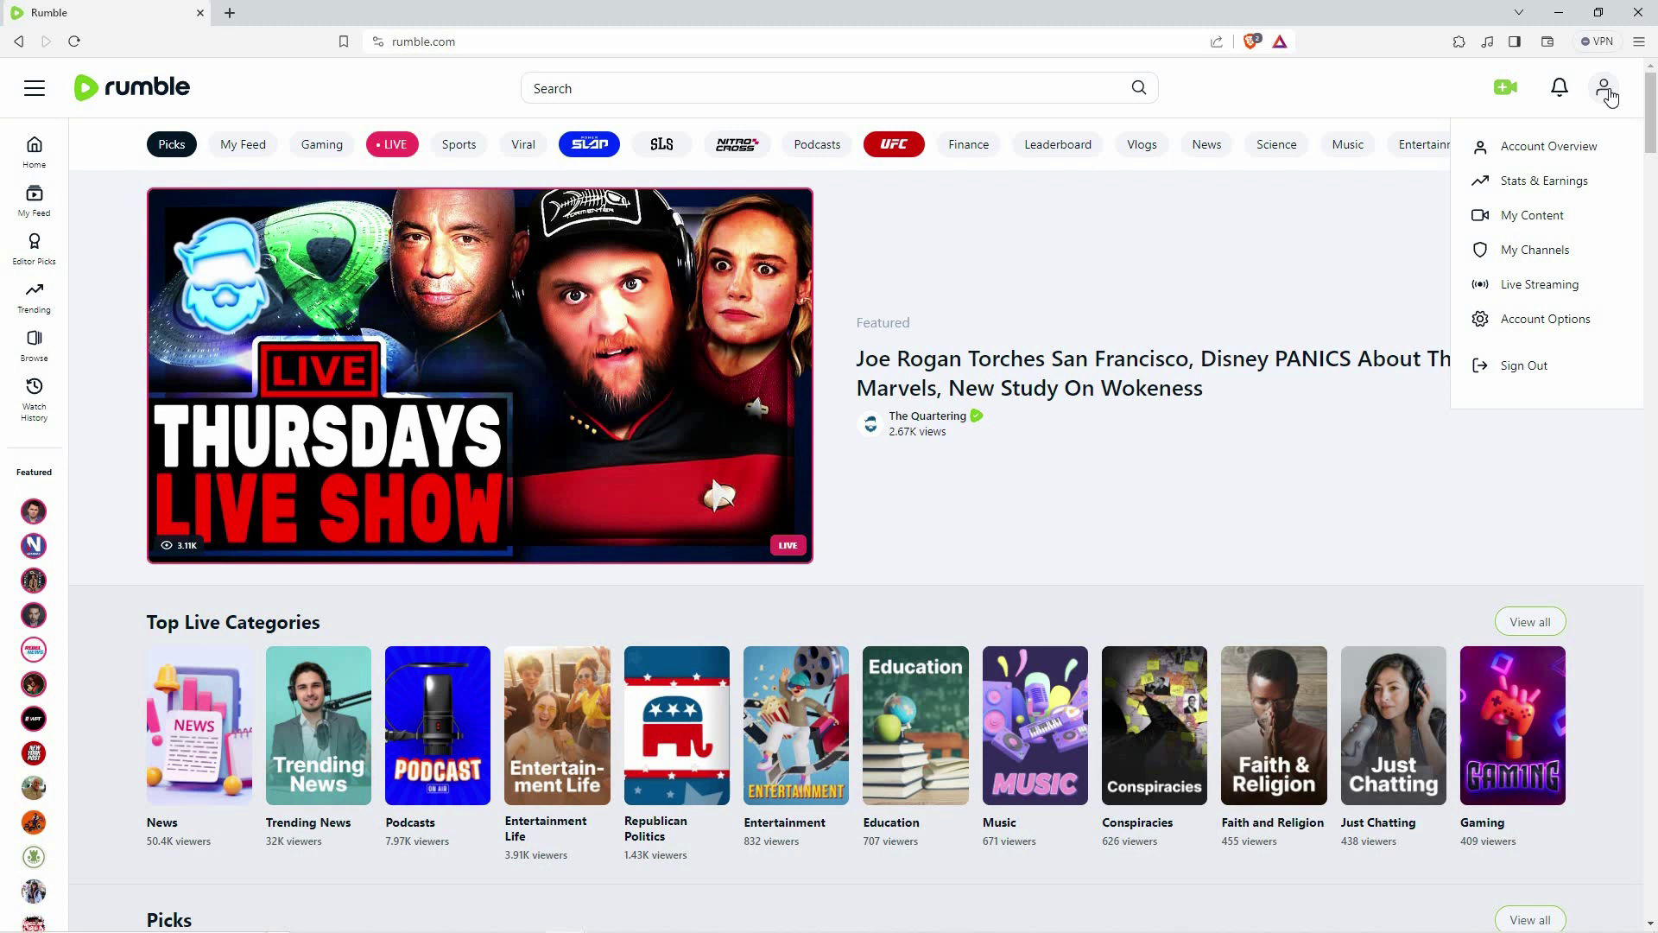
click(1536, 318)
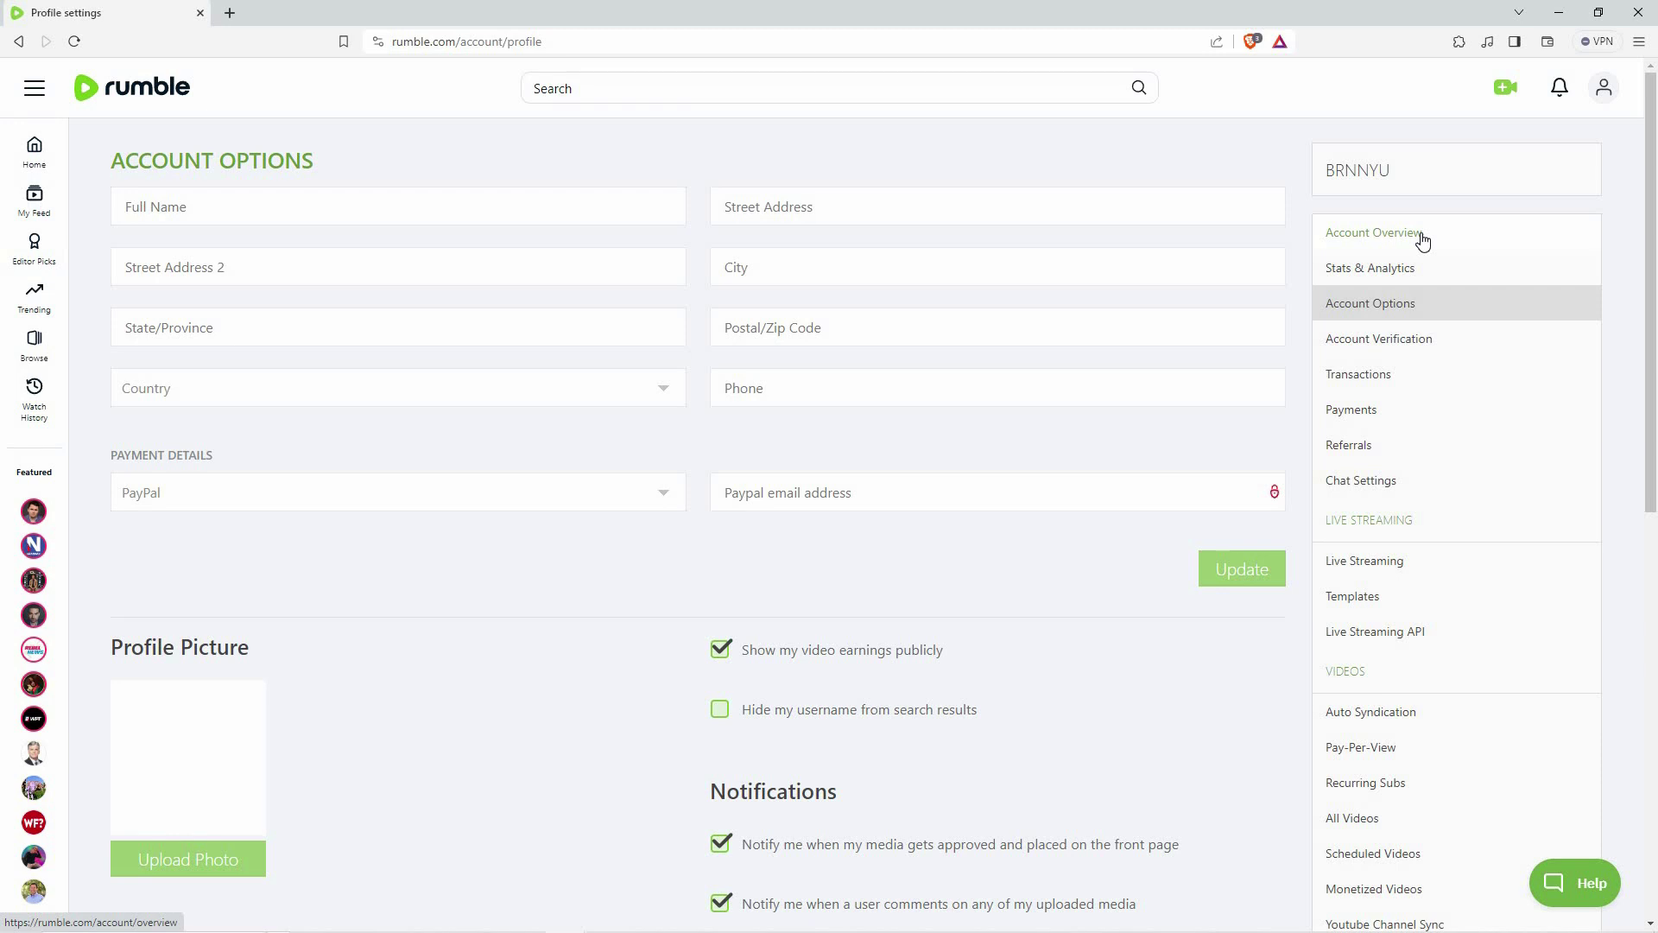
Step: Open Account Verification and highlight its NOT VERIFIED status, then clear the selection
click(1413, 339)
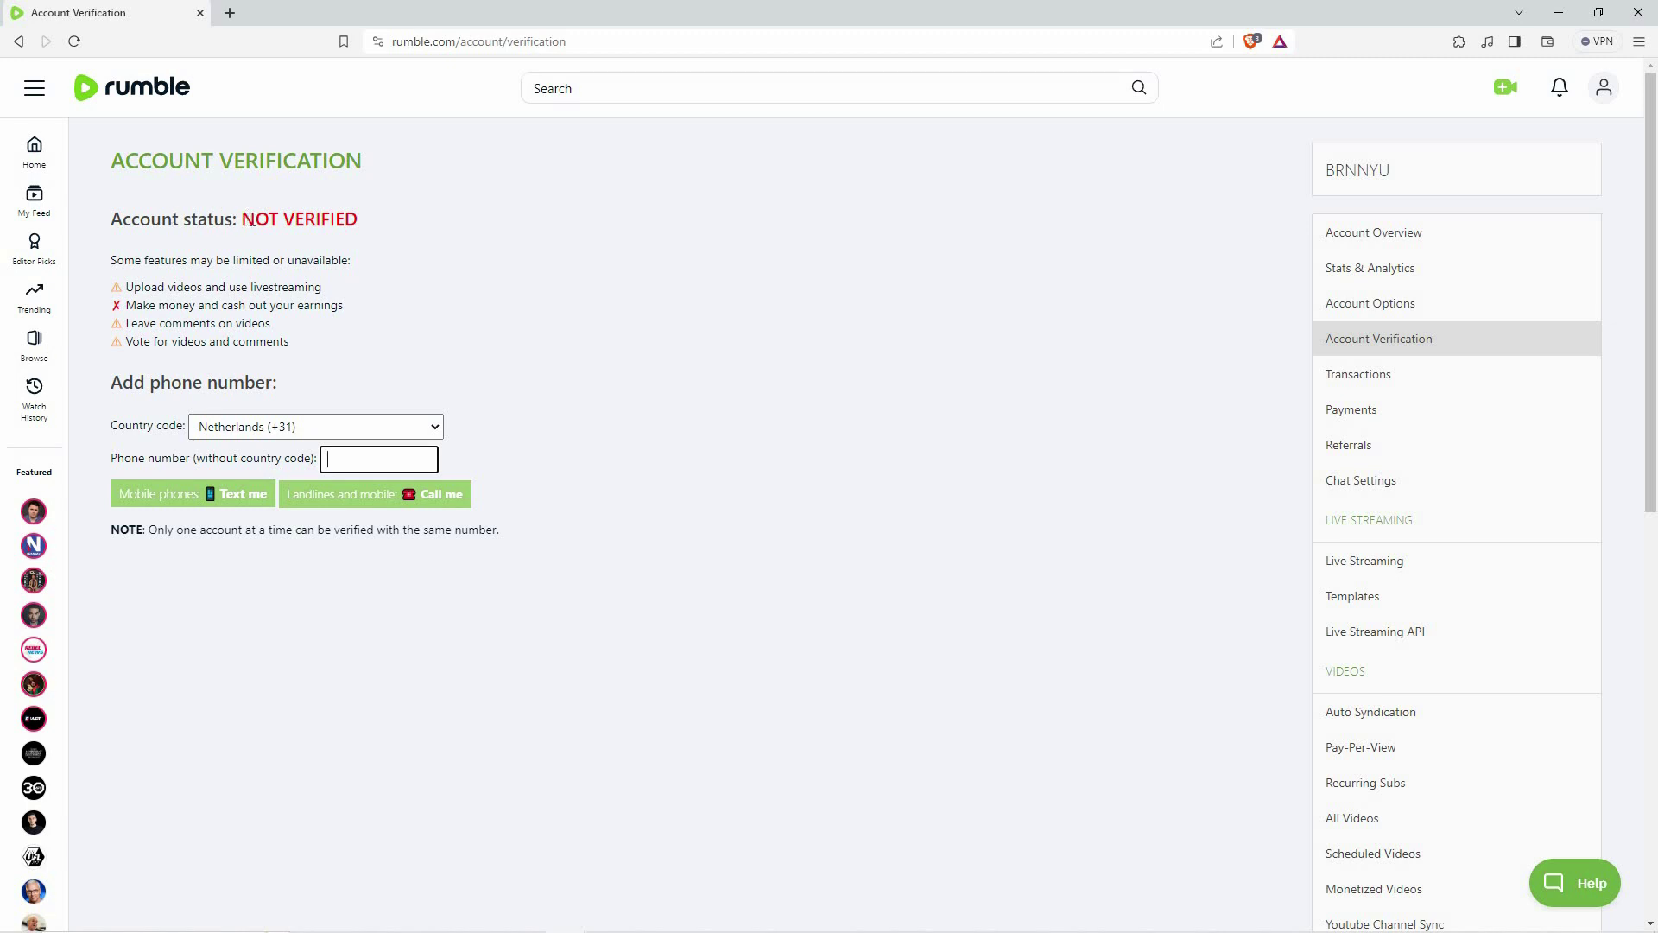
drag(252, 218, 352, 218)
click(499, 233)
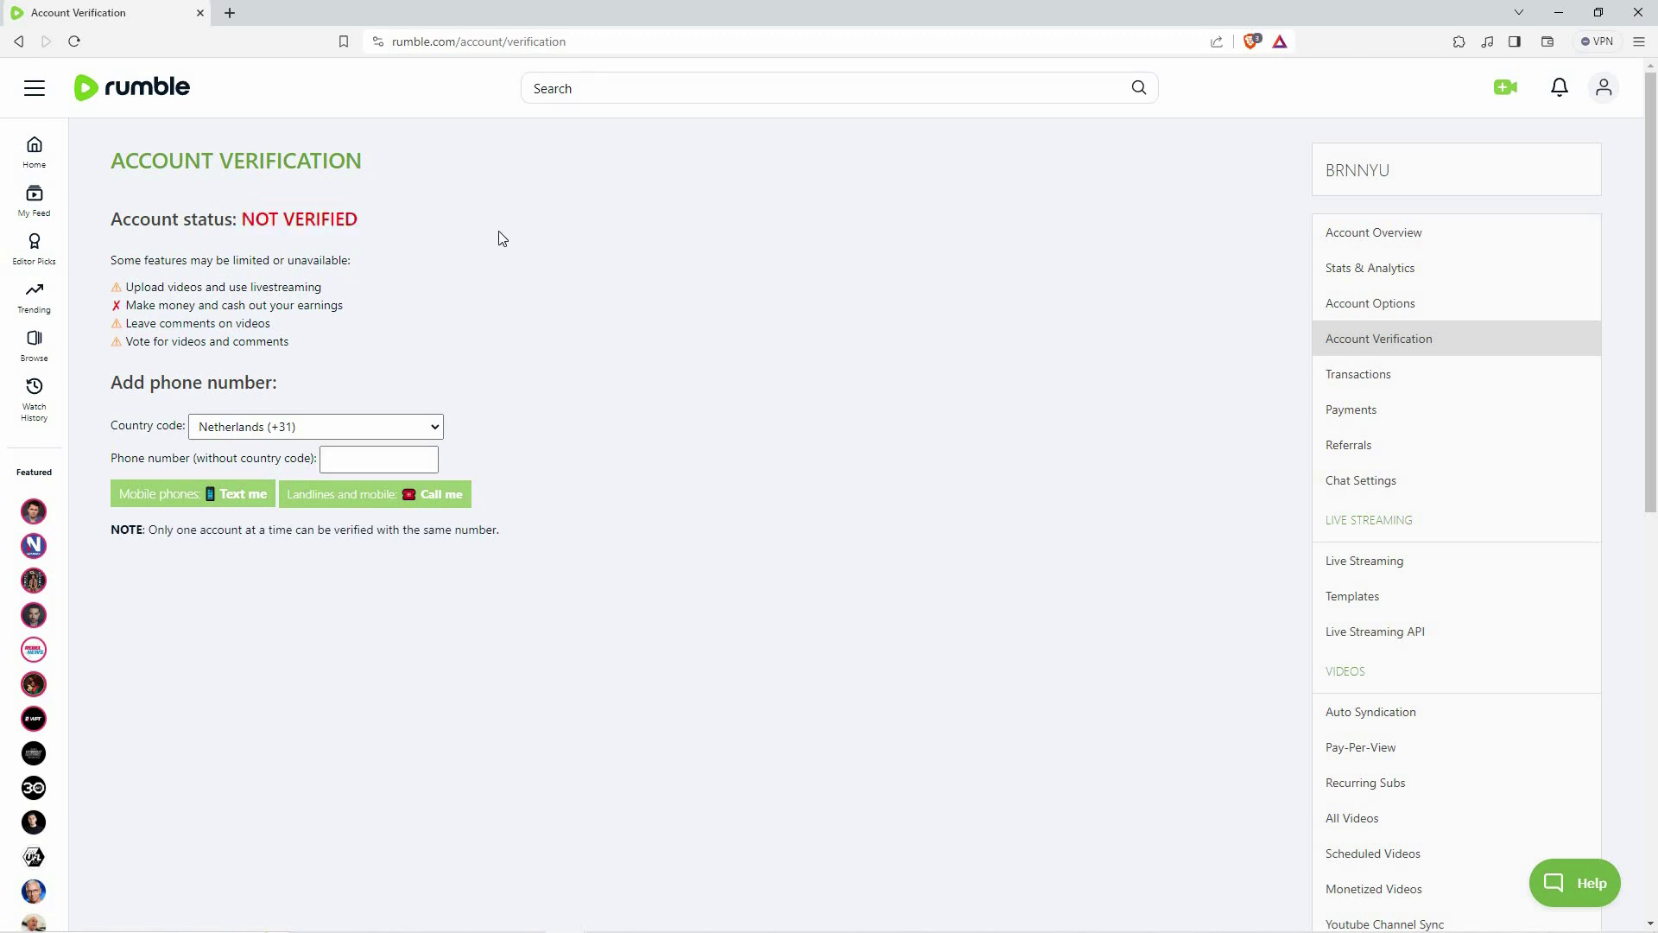